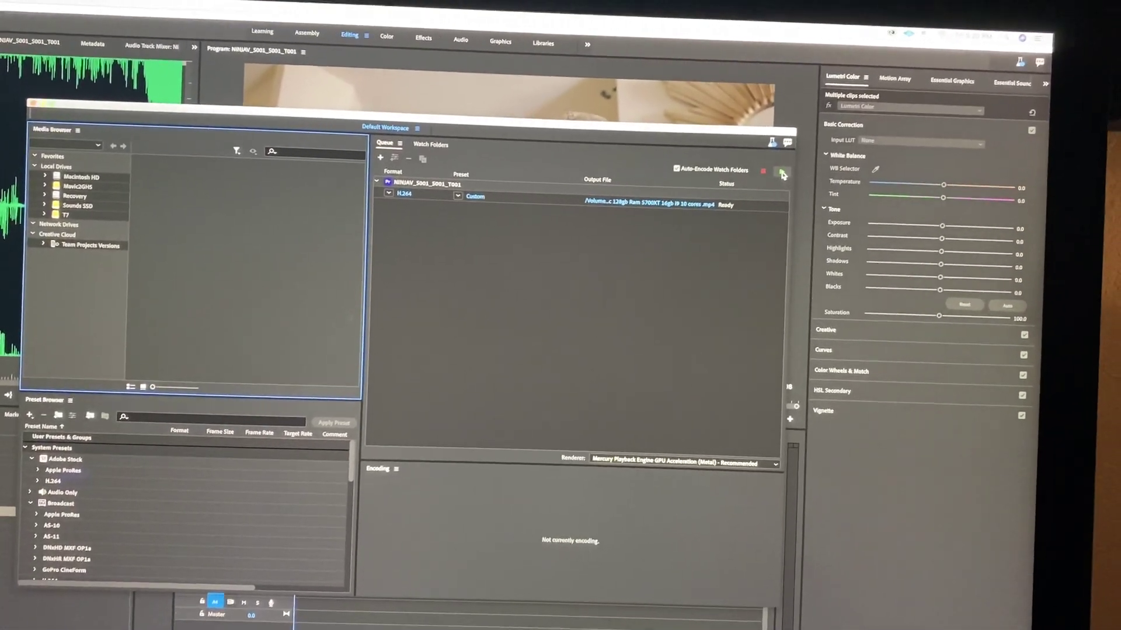
Start Media Encoder's queue to encode the NINJAV sequence as an H.264 .mp4
left_click(783, 172)
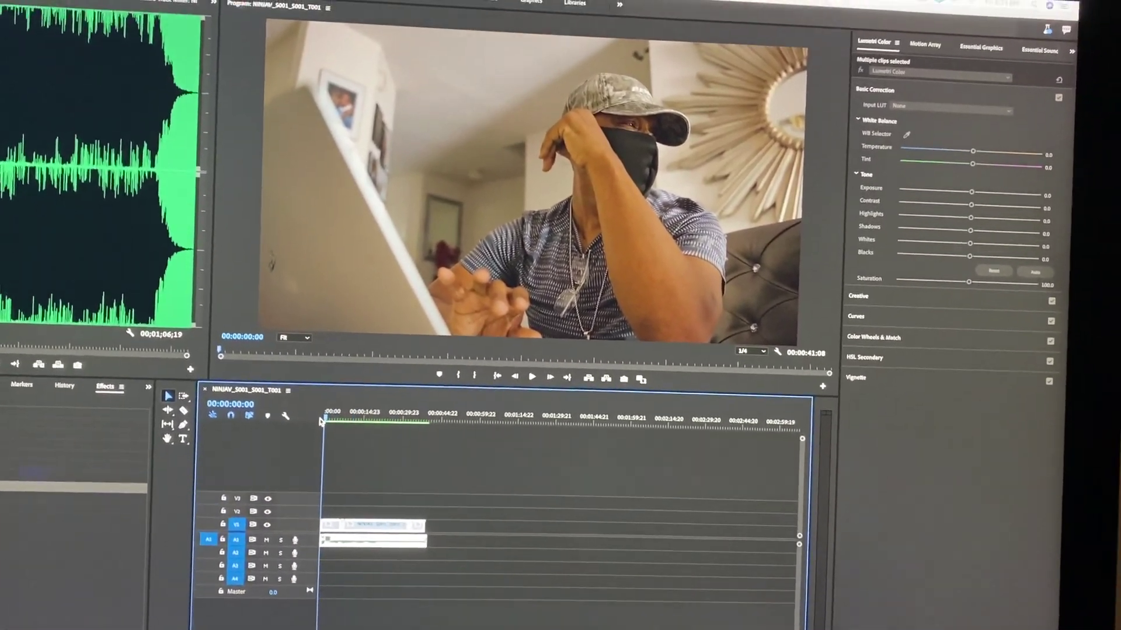
Play the NINJAV sequence, jump ahead, then scrub back to about the 15-second mark
key("space")
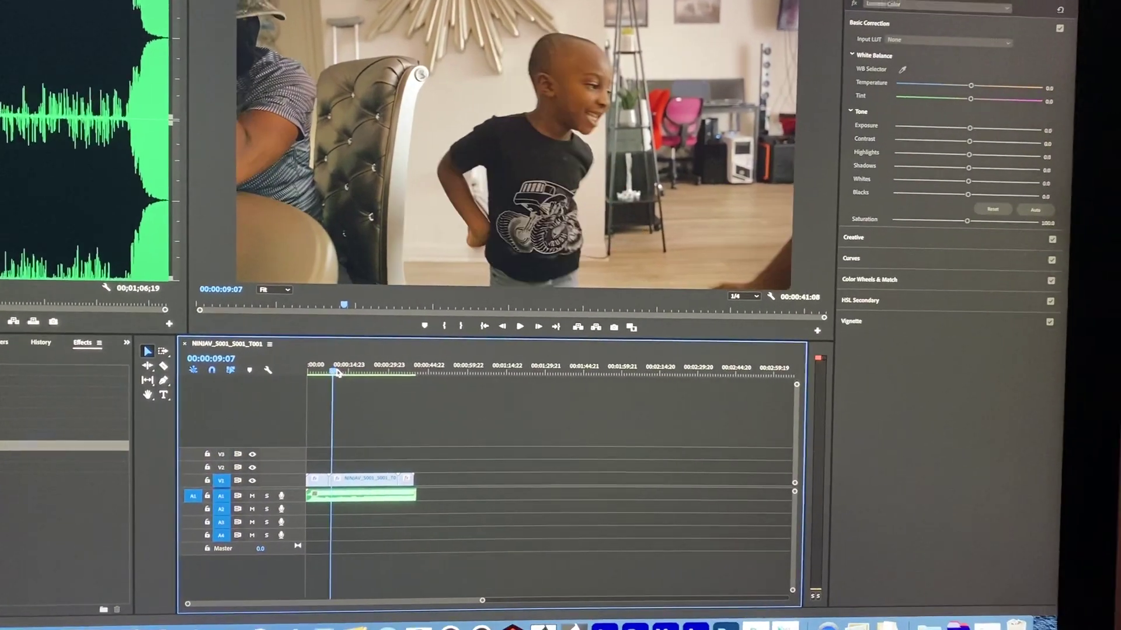
left_click(361, 378)
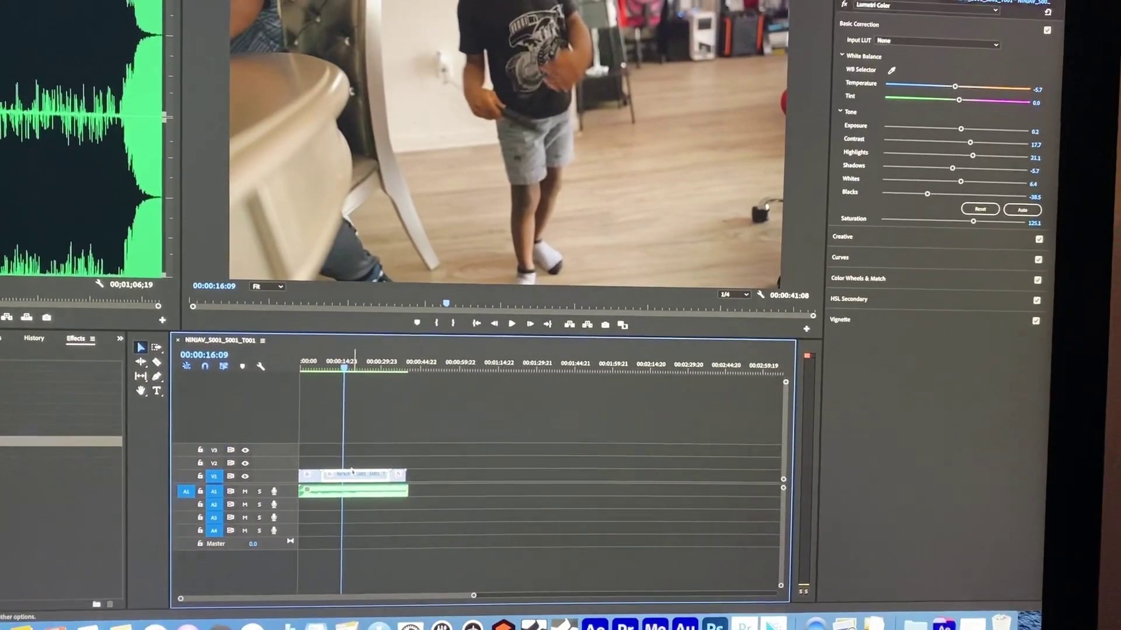
left_click_drag(342, 369, 324, 373)
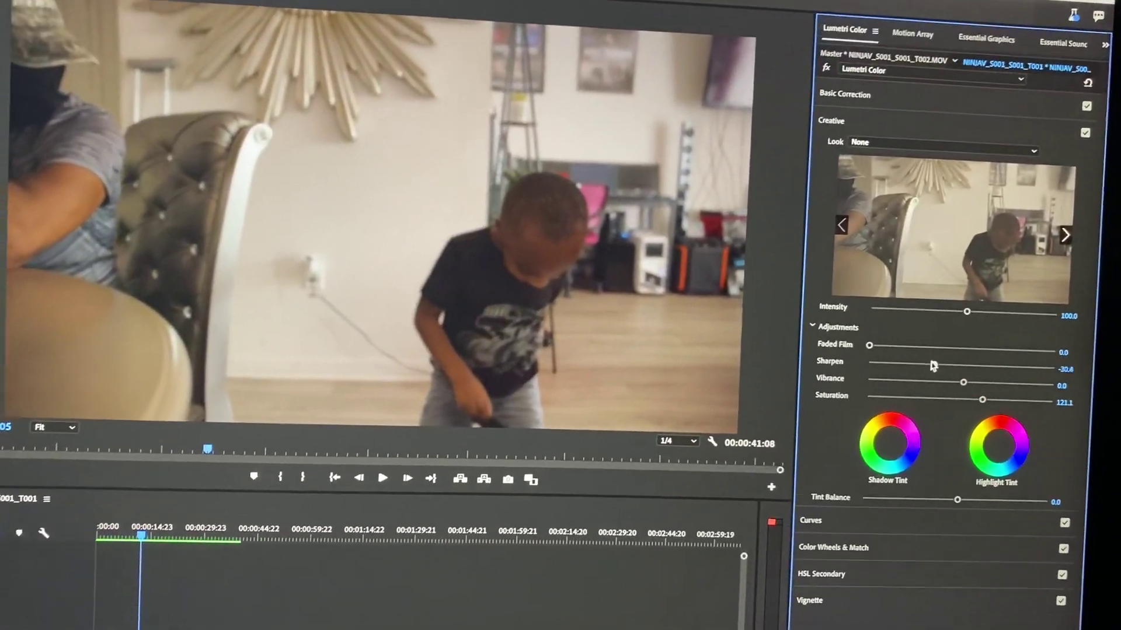
Soften the clip with the Sharpen slider, then raise Sharpen to about 29.1
left_click_drag(965, 378, 903, 379)
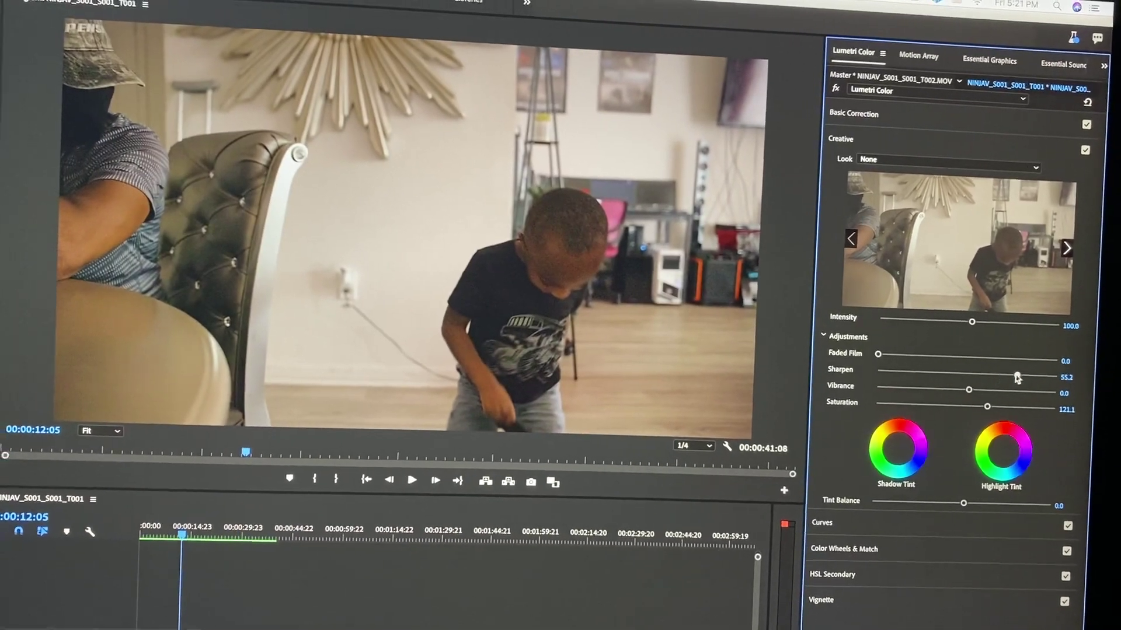
mouse_move(1017, 378)
left_mouse_down()
mouse_move(924, 379)
mouse_move(894, 366)
left_mouse_up()
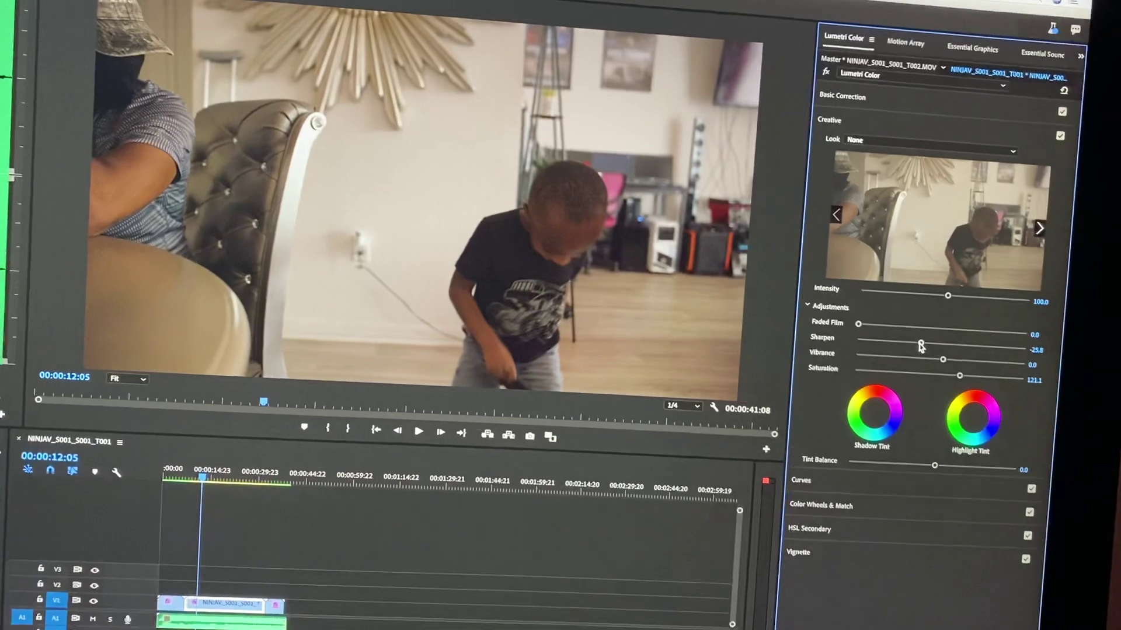
left_click_drag(918, 353, 994, 351)
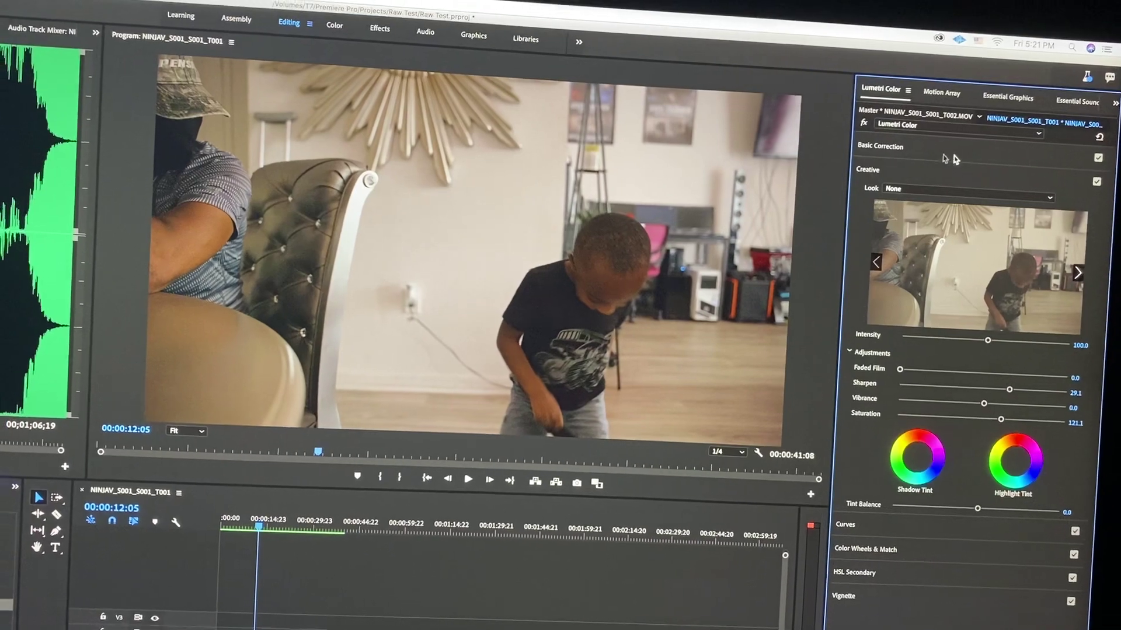
left_click(888, 140)
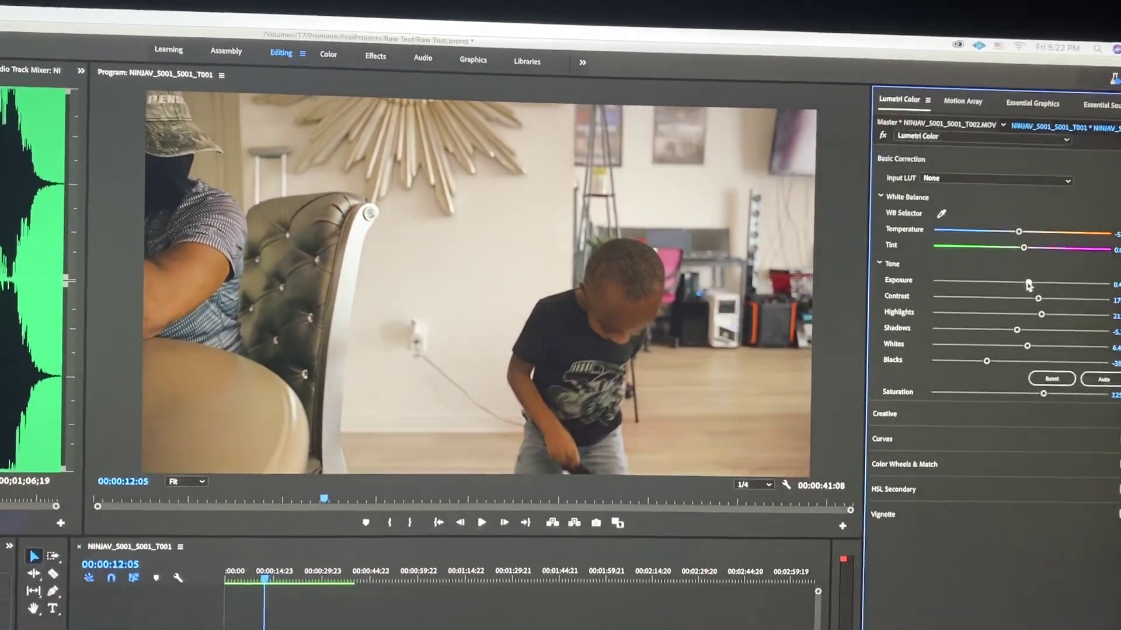
Drop Exposure to its minimum, then bring it back up to about 0.2
left_click_drag(995, 268, 910, 268)
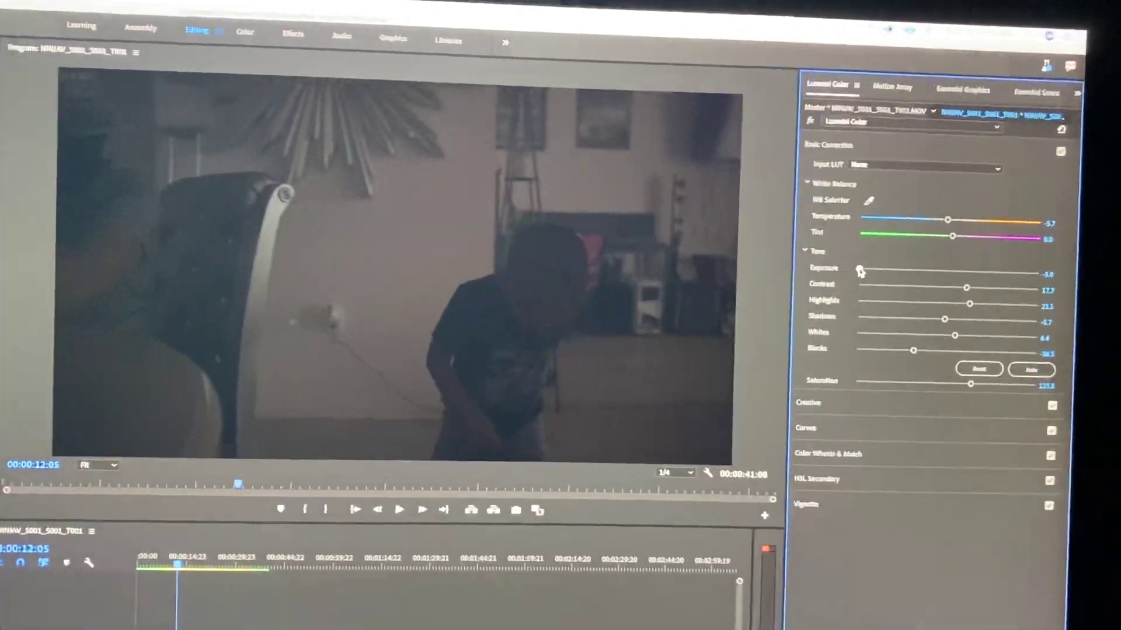
mouse_move(931, 270)
left_mouse_down()
mouse_move(1046, 270)
mouse_move(1027, 259)
mouse_move(926, 258)
left_mouse_up()
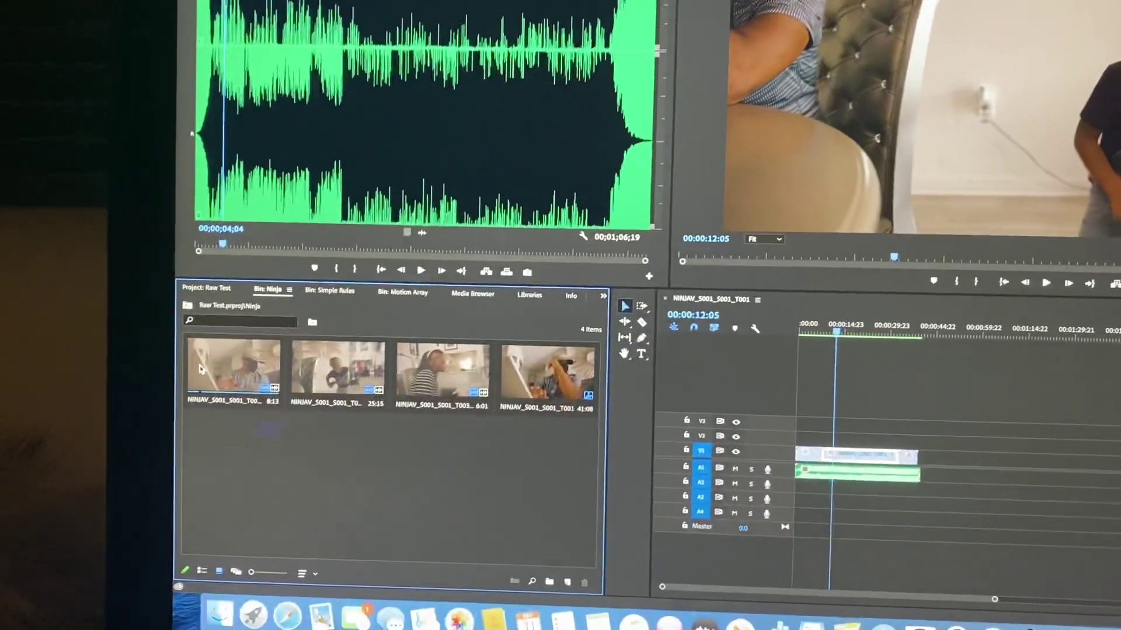
Open Properties for the first NINJAV clip in the Ninja bin
left_click(208, 352)
right_click(208, 352)
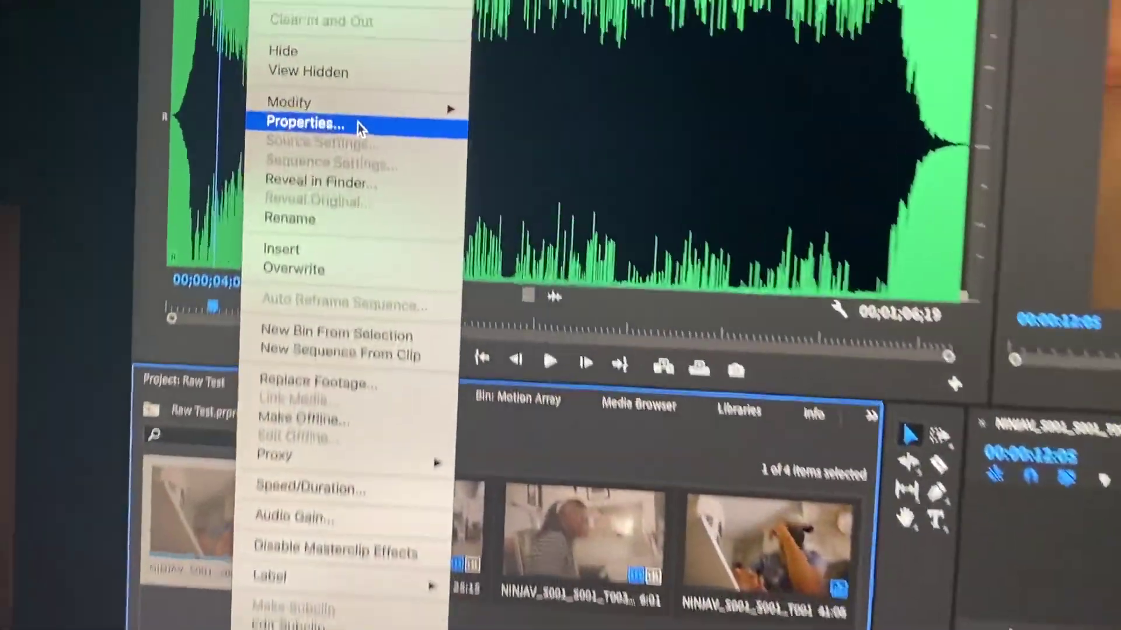
left_click(310, 29)
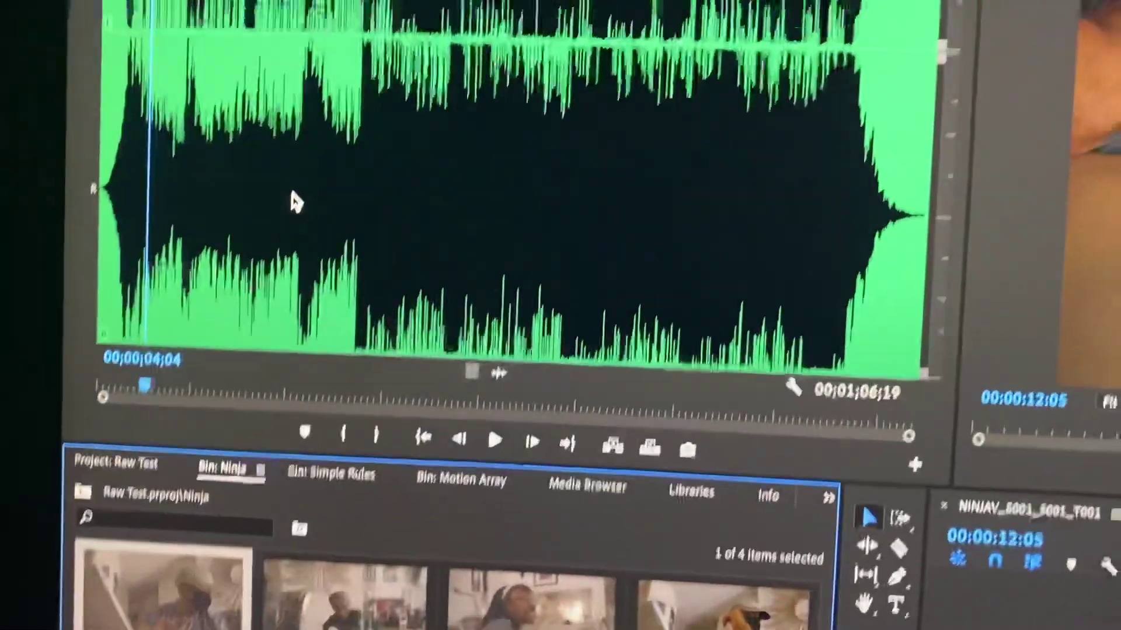